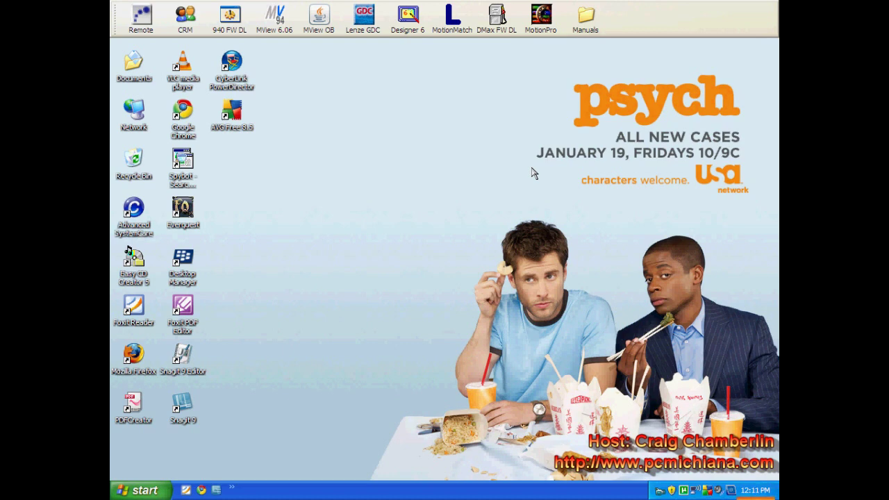
Open AVG Free 8.5 and hide the upgrade notification beneath its window
{"action": "left_click", "coordinate": [244, 132]}
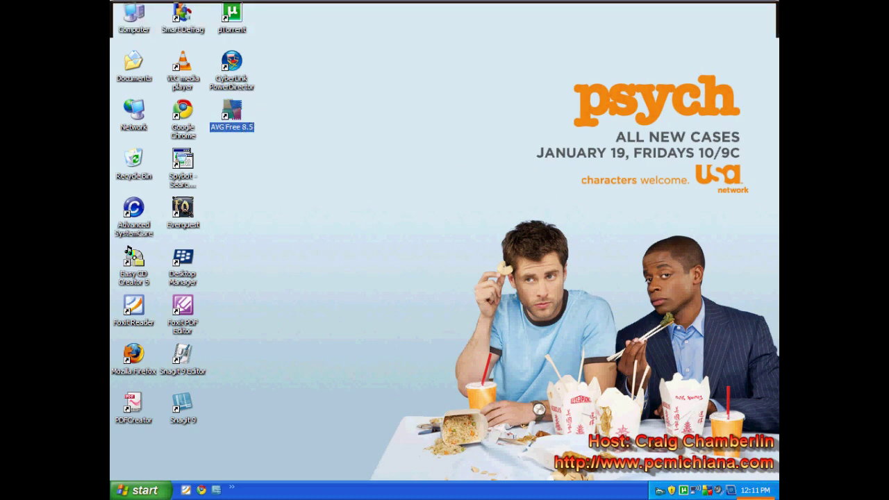
{"action": "left_click", "coordinate": [706, 491]}
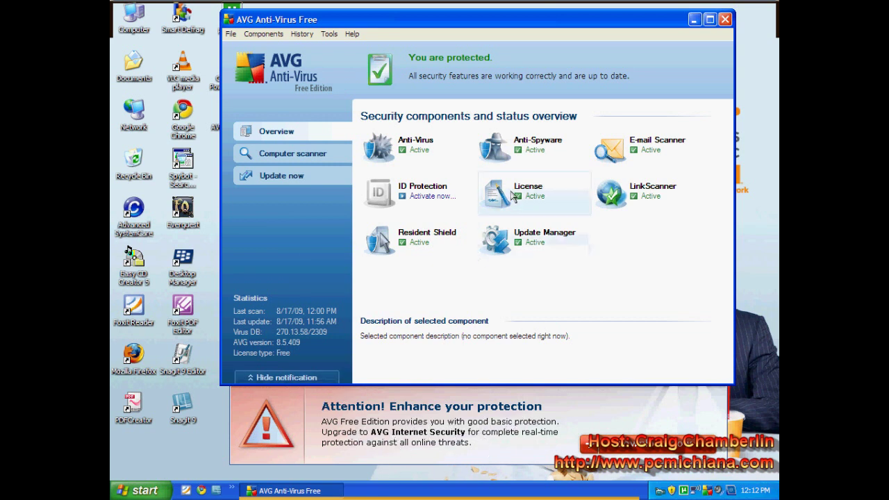
{"action": "left_click", "coordinate": [290, 378]}
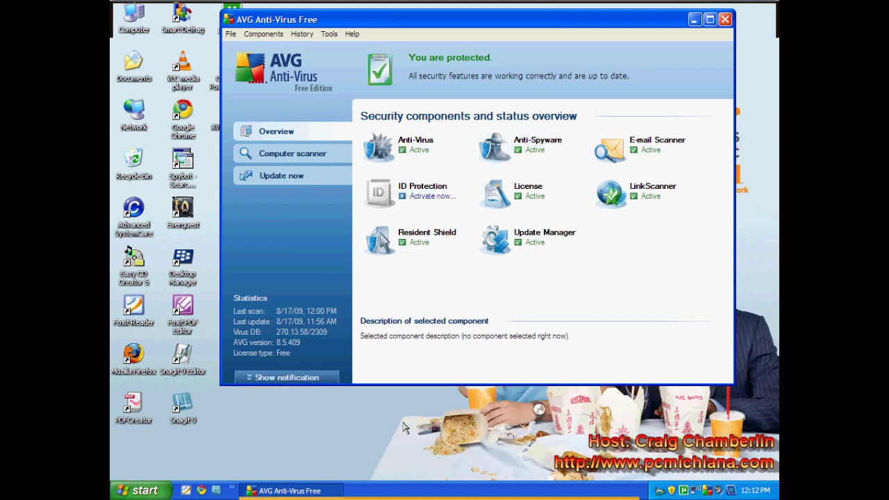
{"action": "left_click_drag", "start_coordinate": [401, 26], "coordinate": [394, 62]}
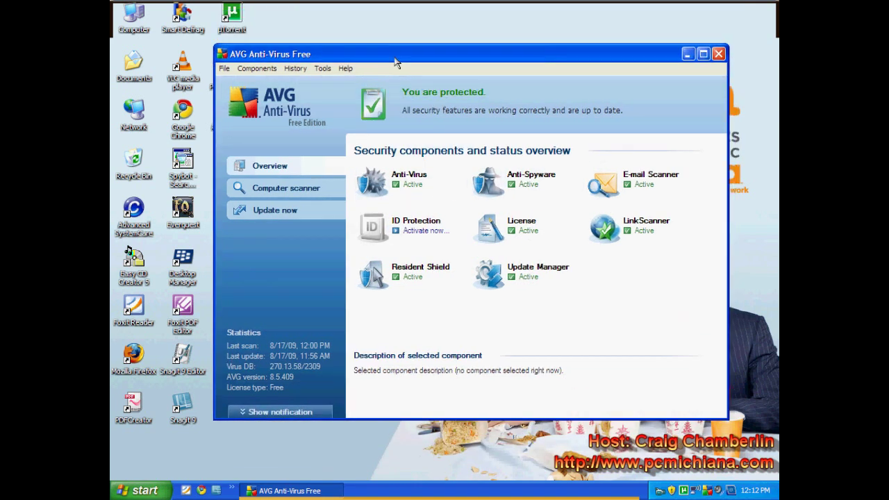
Open the existing scheduled scan in the computer scanner for editing
{"action": "left_click", "coordinate": [297, 193]}
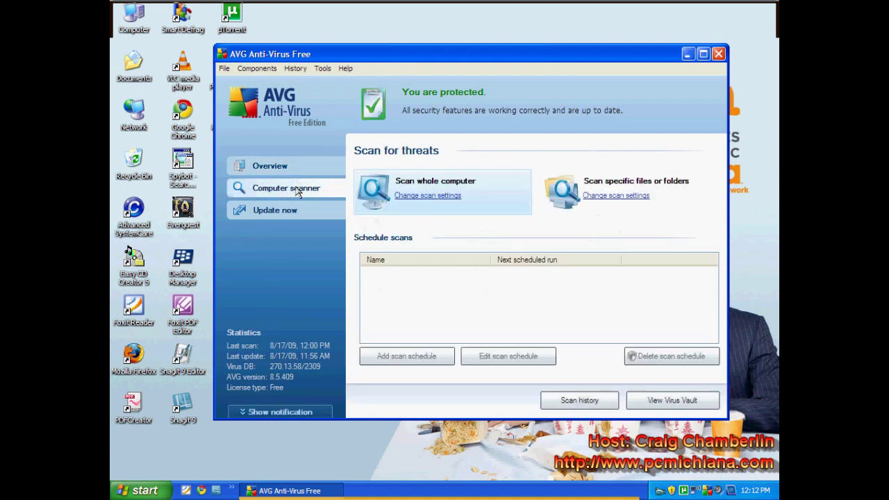
{"action": "left_click", "coordinate": [395, 277]}
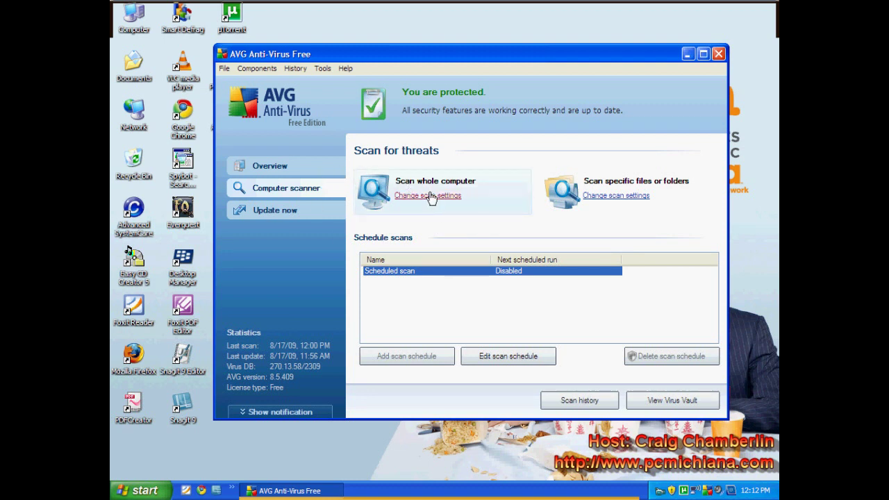
{"action": "left_click", "coordinate": [514, 356]}
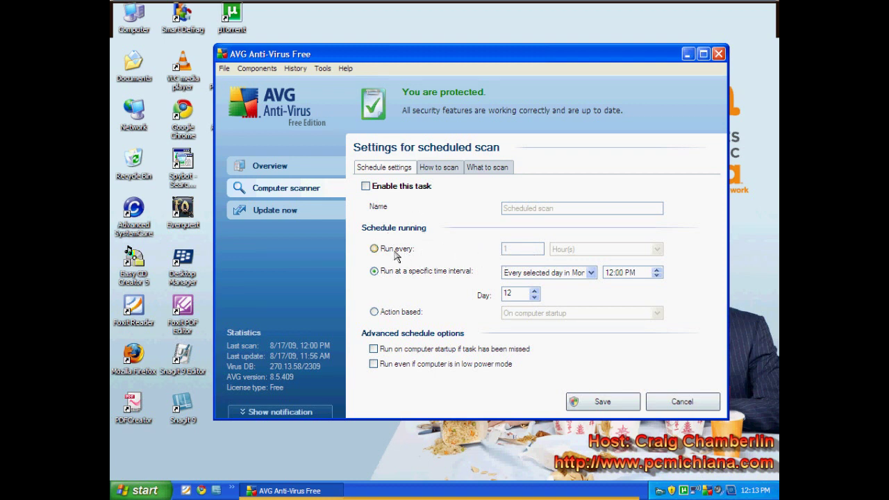
{"action": "left_click", "coordinate": [401, 254]}
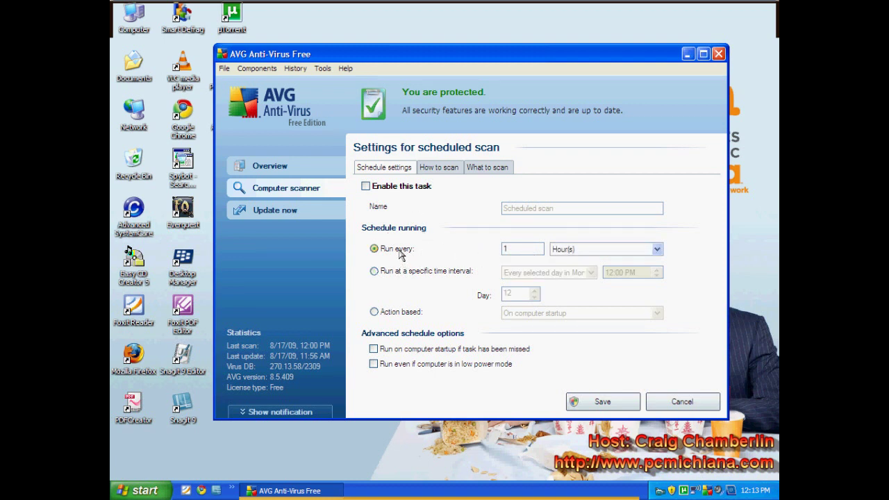
{"action": "left_click", "coordinate": [567, 250]}
{"action": "left_click", "coordinate": [563, 260]}
Set the scheduled scan to run at a specific time interval on selected days, leaving only Monday ticked
{"action": "left_click", "coordinate": [374, 271]}
{"action": "left_click", "coordinate": [541, 274]}
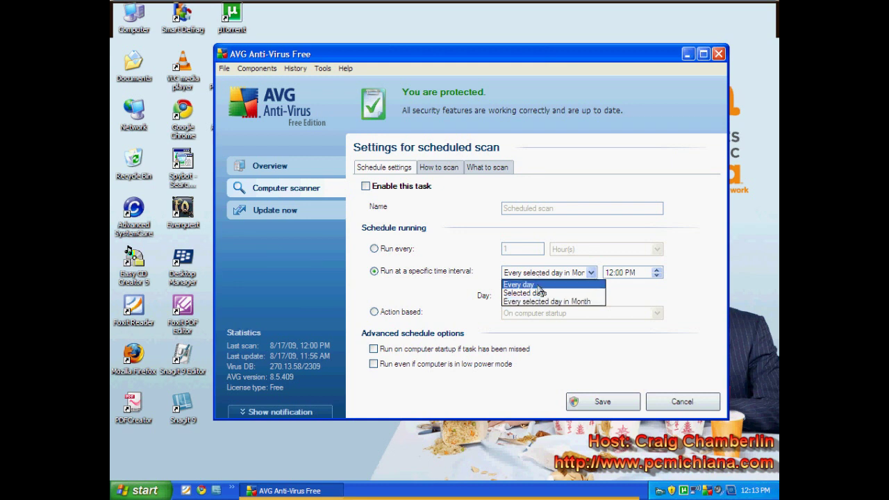
{"action": "left_click", "coordinate": [535, 292]}
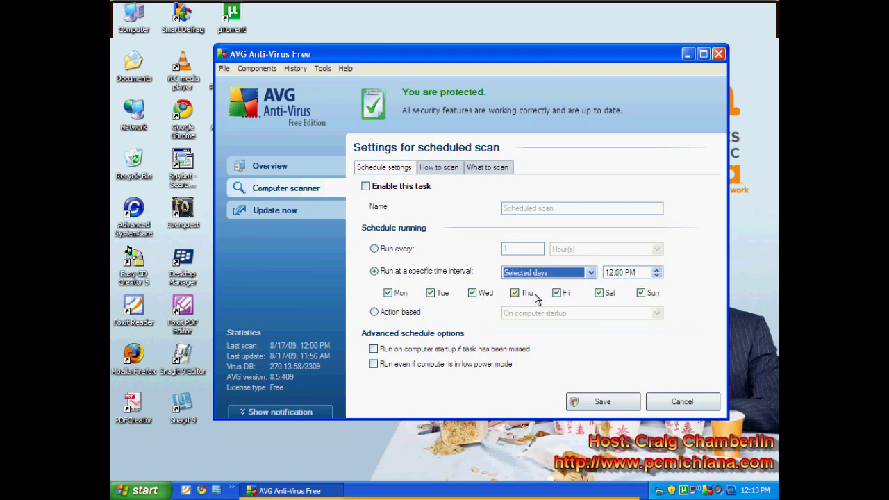
{"action": "left_click", "coordinate": [430, 294]}
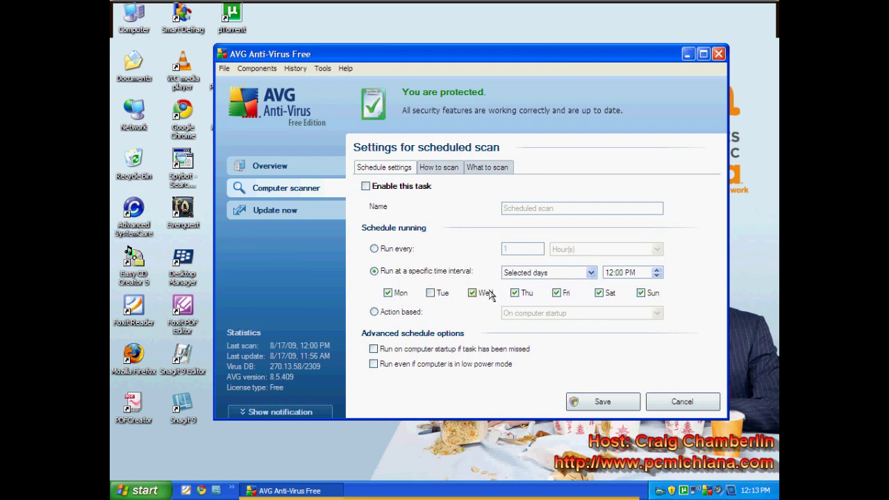
{"action": "left_click", "coordinate": [487, 294]}
{"action": "left_click", "coordinate": [541, 295]}
{"action": "left_click", "coordinate": [563, 295]}
{"action": "left_click", "coordinate": [614, 293]}
{"action": "left_click", "coordinate": [653, 299]}
Review how and what the scheduled scan checks, keep the whole computer as its scope, and save the schedule
{"action": "left_click", "coordinate": [445, 169]}
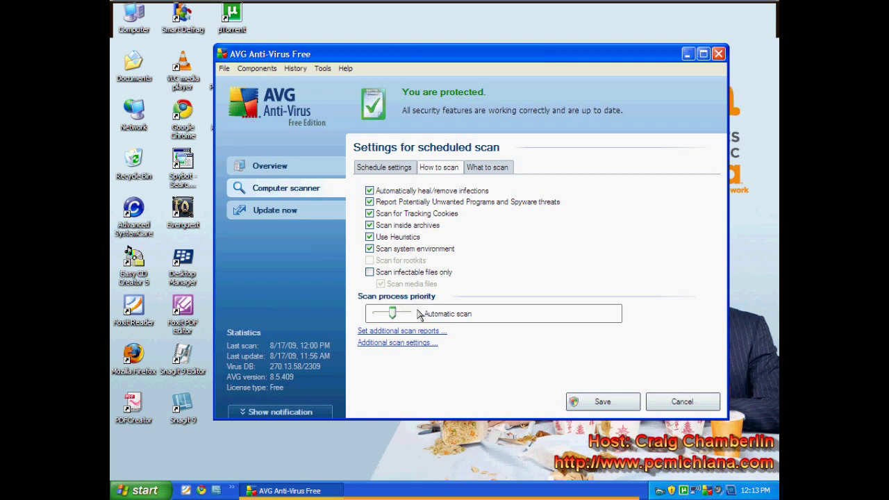
{"action": "left_click", "coordinate": [484, 170]}
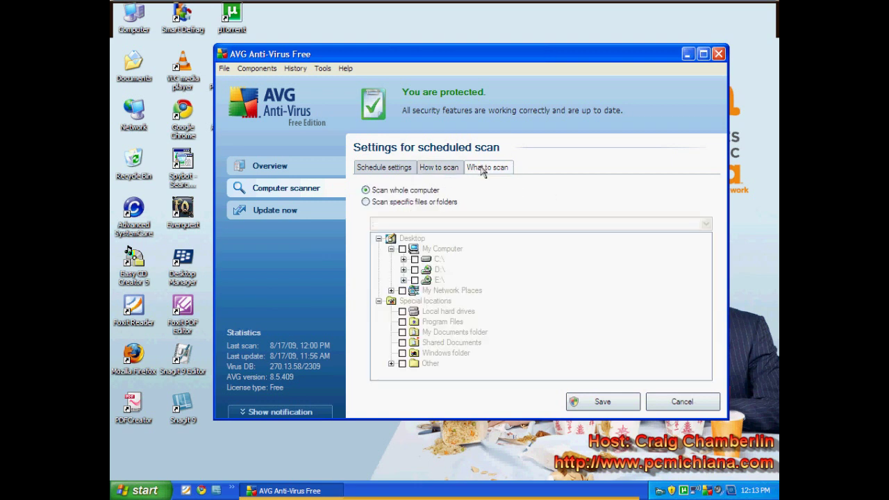
{"action": "left_click", "coordinate": [382, 203]}
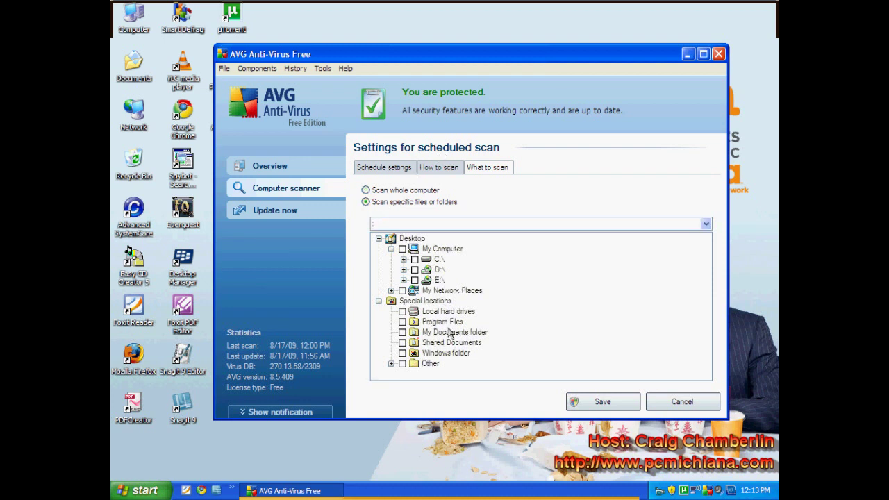
{"action": "left_click", "coordinate": [386, 191]}
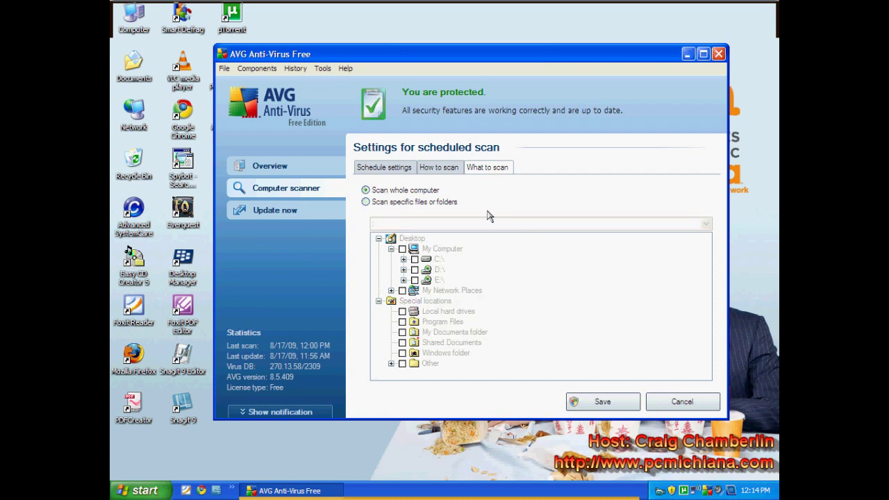
{"action": "left_click", "coordinate": [585, 410]}
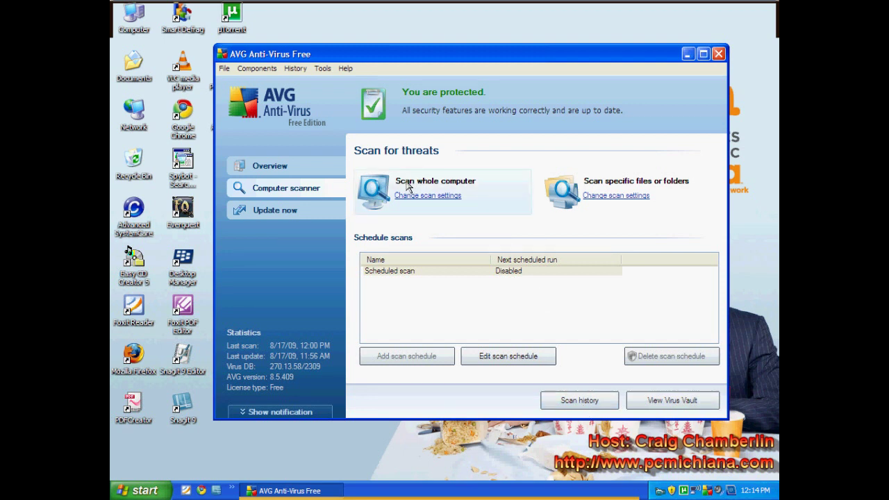
Update the antivirus and start a scan of the whole computer
{"action": "left_click", "coordinate": [291, 217]}
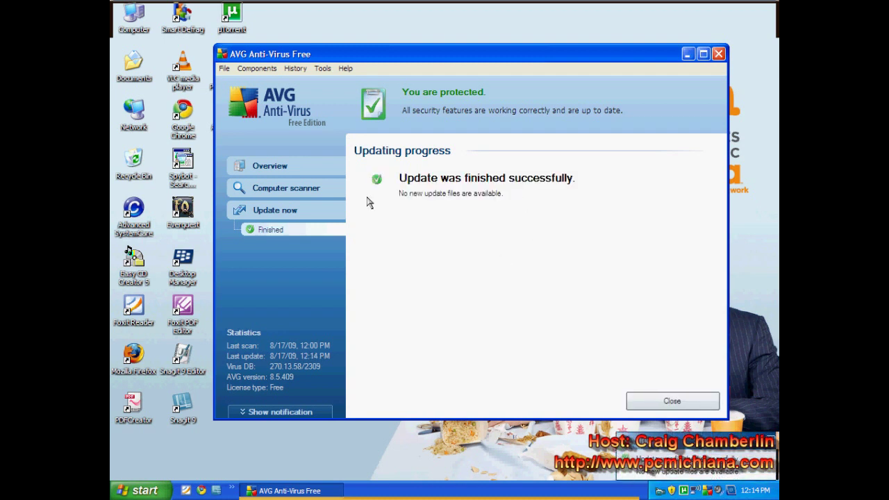
{"action": "left_click", "coordinate": [282, 192]}
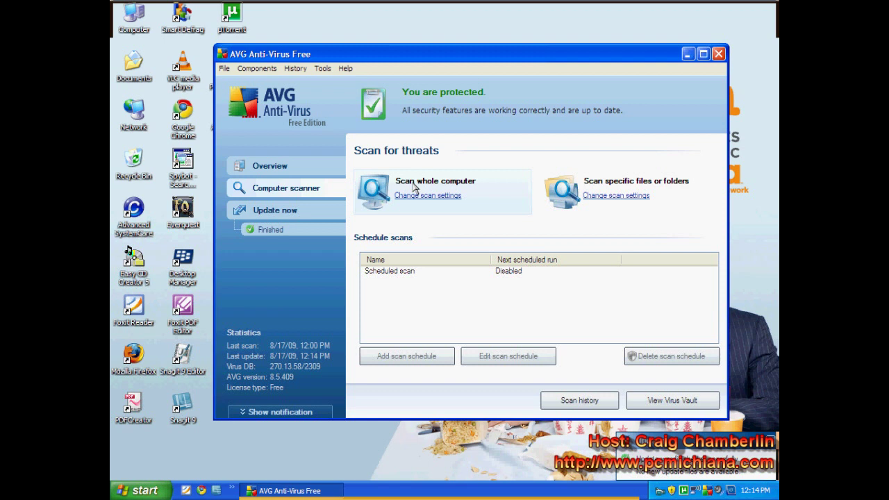
{"action": "left_click", "coordinate": [415, 183]}
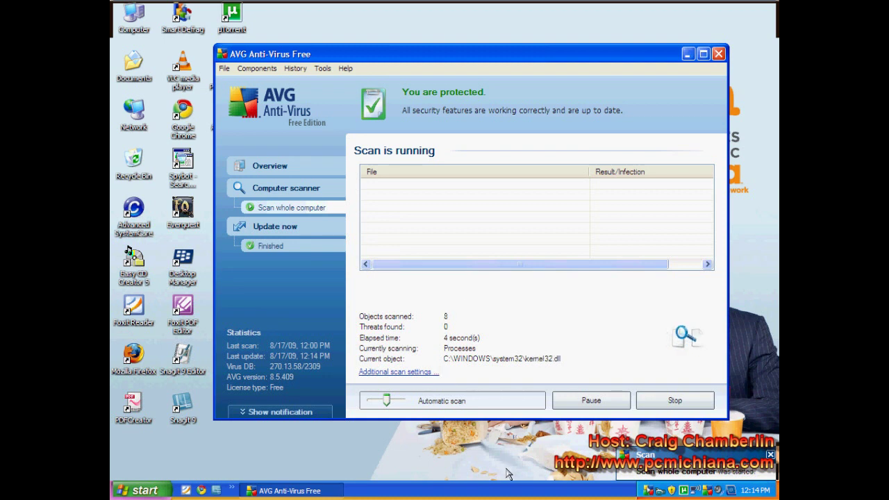
Pause and resume the whole-computer scan, and stop it before it completes
{"action": "left_click", "coordinate": [590, 403]}
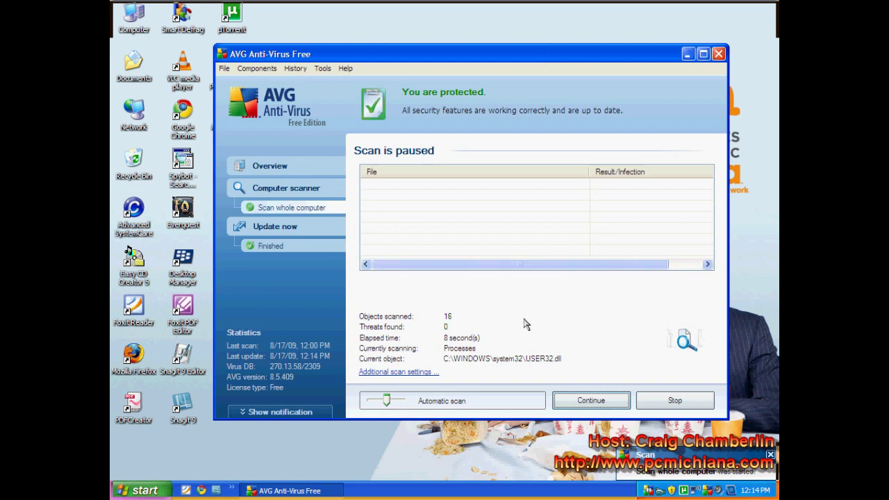
{"action": "left_click", "coordinate": [585, 401]}
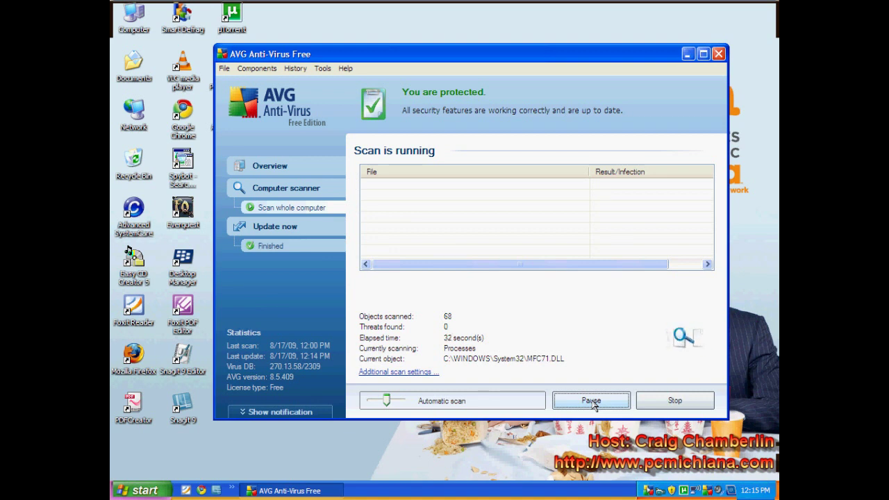
{"action": "left_click", "coordinate": [660, 404]}
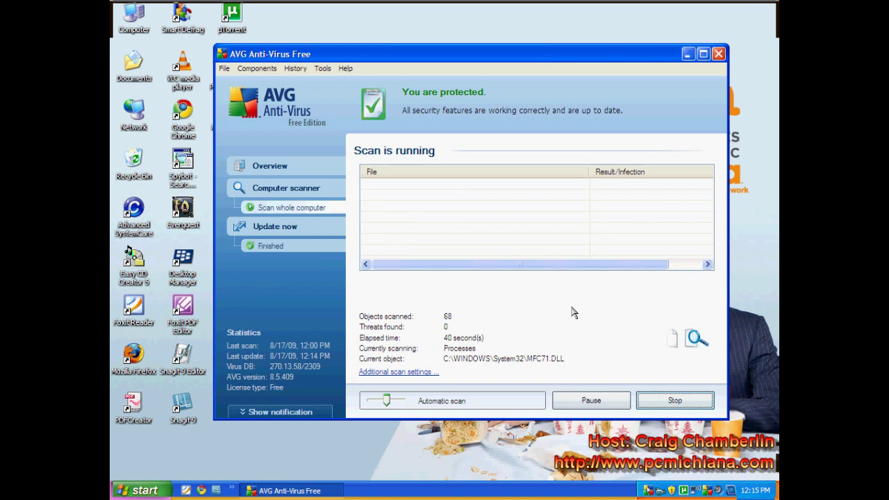
{"action": "left_click", "coordinate": [598, 400]}
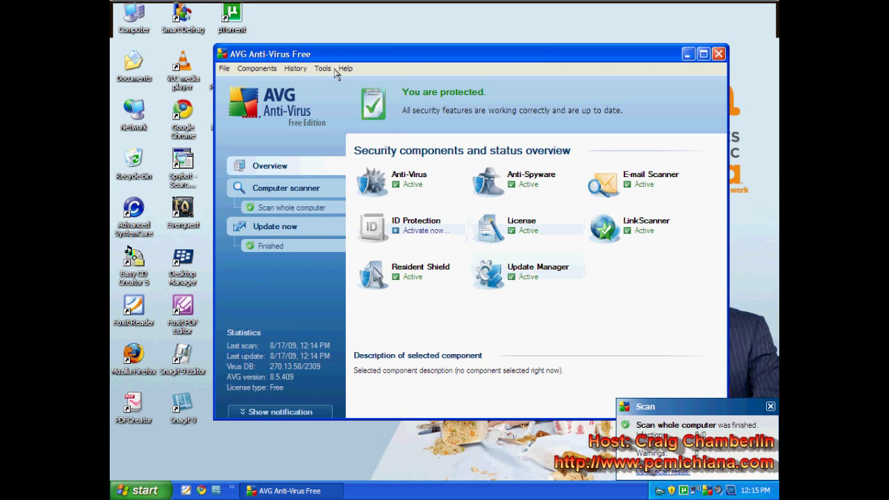
Exit the antivirus window and open the Downloads folder inside Documents
{"action": "left_click", "coordinate": [224, 68]}
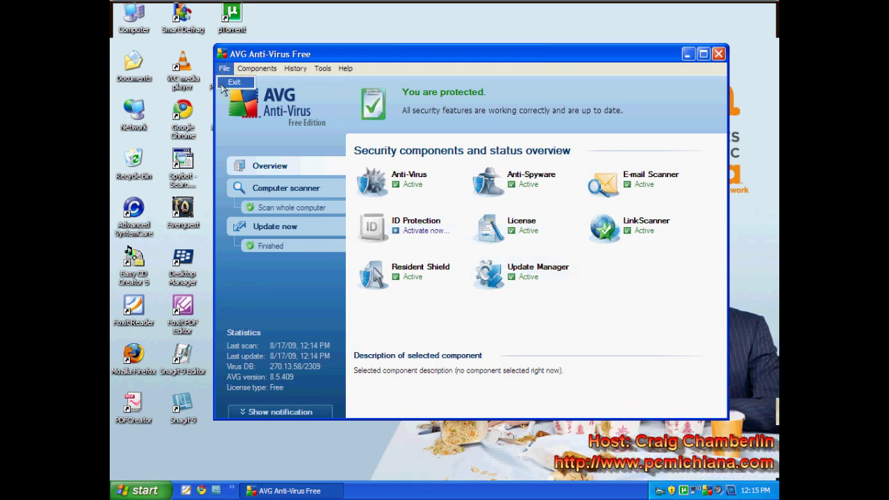
{"action": "left_click", "coordinate": [223, 85]}
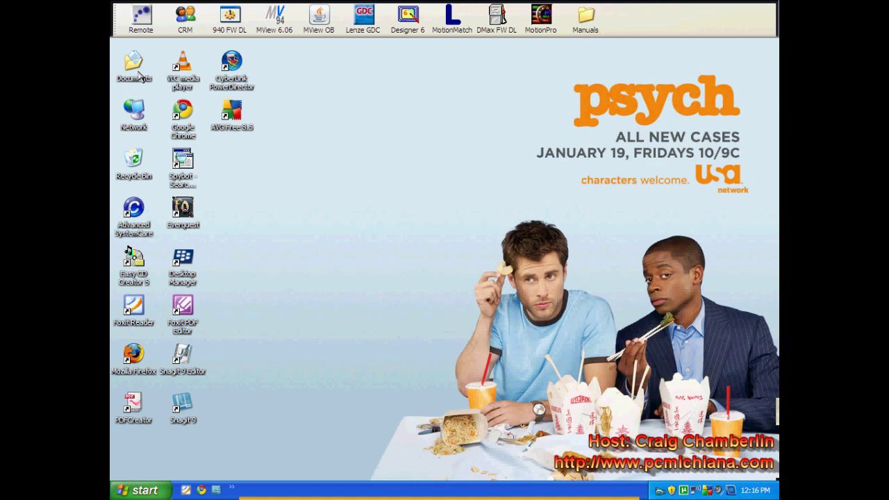
{"action": "double_click", "coordinate": [137, 78]}
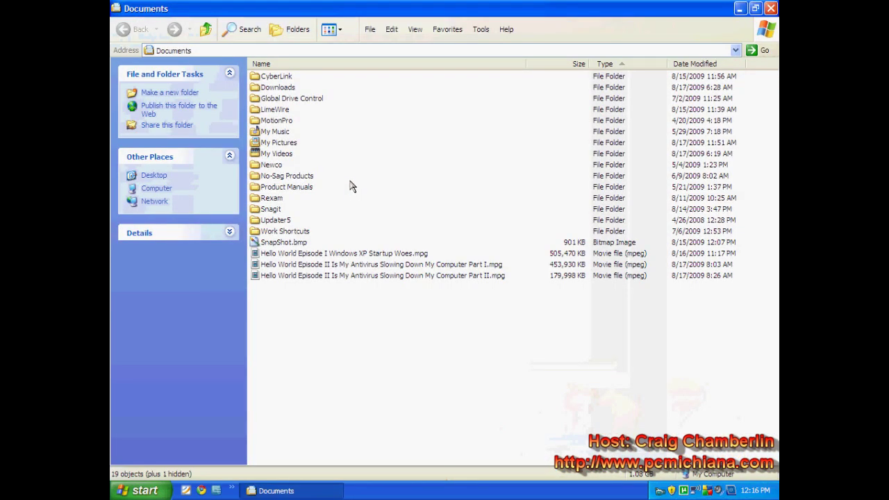
{"action": "left_click", "coordinate": [280, 89]}
{"action": "double_click", "coordinate": [280, 88]}
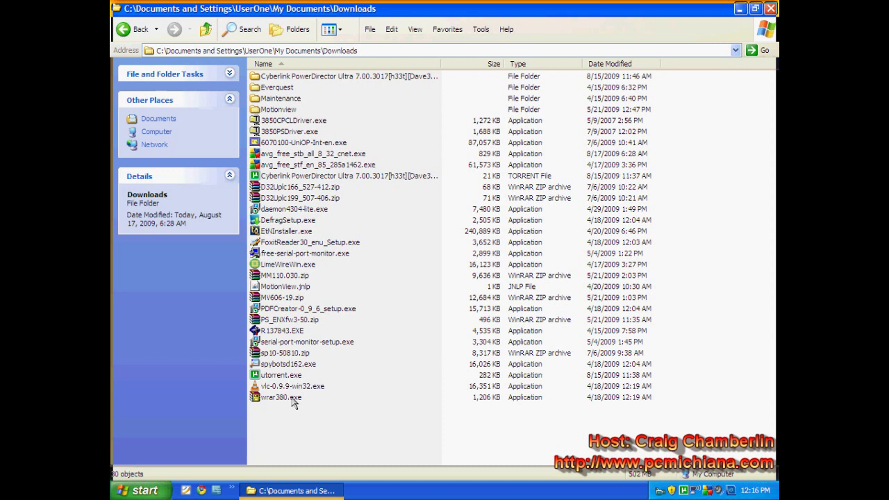
Scan daemon4304-lite.exe in the Downloads folder with AVG Free and close the folder window
{"action": "left_click", "coordinate": [288, 211]}
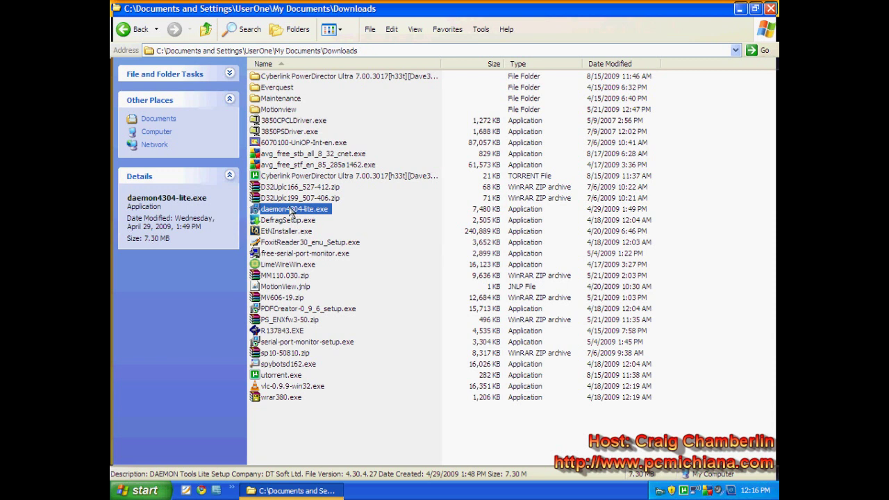
{"action": "mouse_move", "coordinate": [290, 214]}
{"action": "left_mouse_down"}
{"action": "mouse_move", "coordinate": [291, 232]}
{"action": "mouse_move", "coordinate": [275, 210]}
{"action": "left_mouse_up"}
{"action": "right_click", "coordinate": [275, 208]}
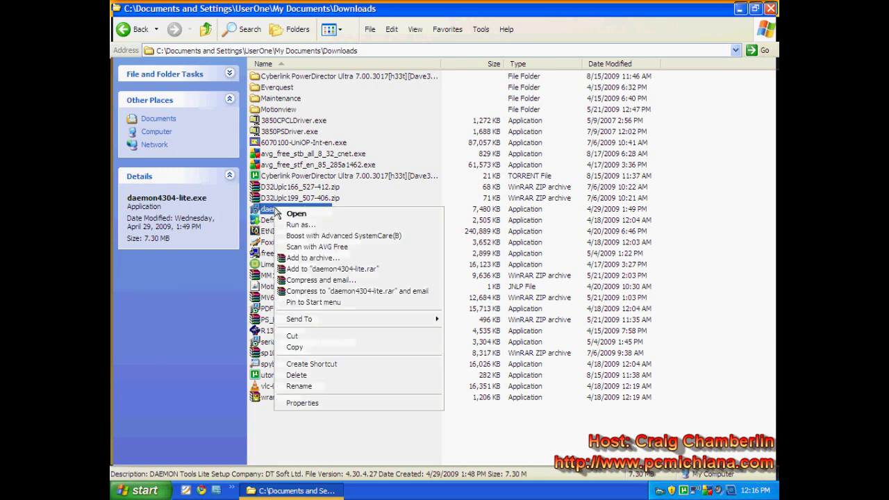
{"action": "left_click", "coordinate": [317, 248]}
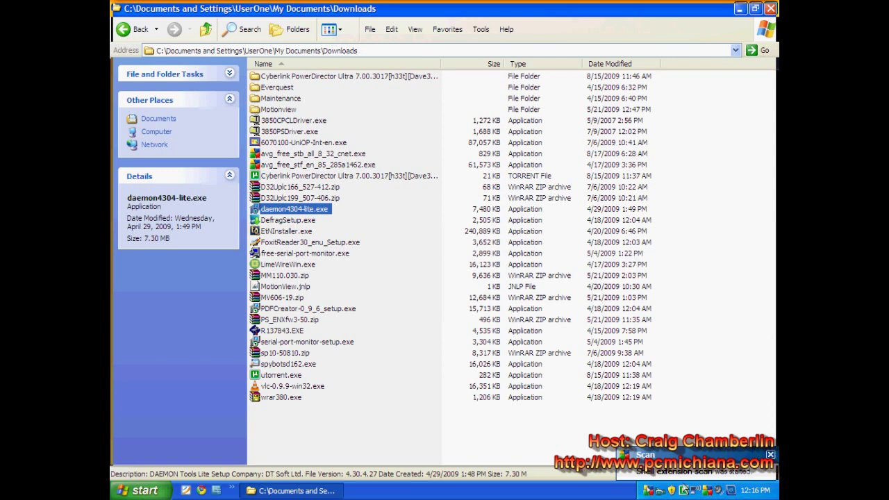
{"action": "left_click", "coordinate": [770, 9]}
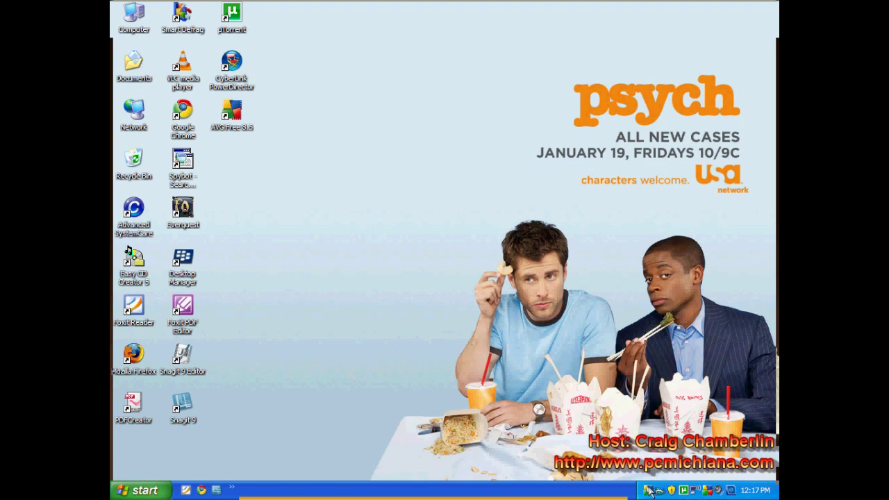
Bring up the running shell extension scan's progress in AVG and hide the upgrade notification
{"action": "right_click", "coordinate": [650, 491]}
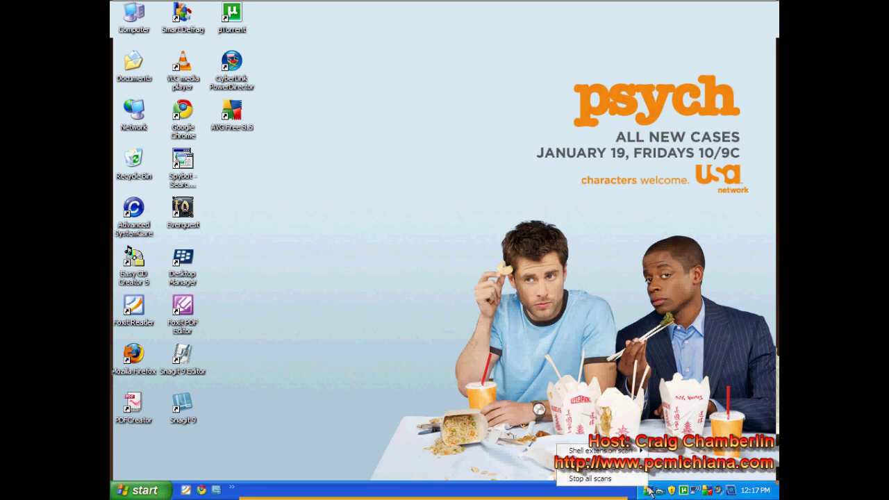
{"action": "mouse_move", "coordinate": [630, 452]}
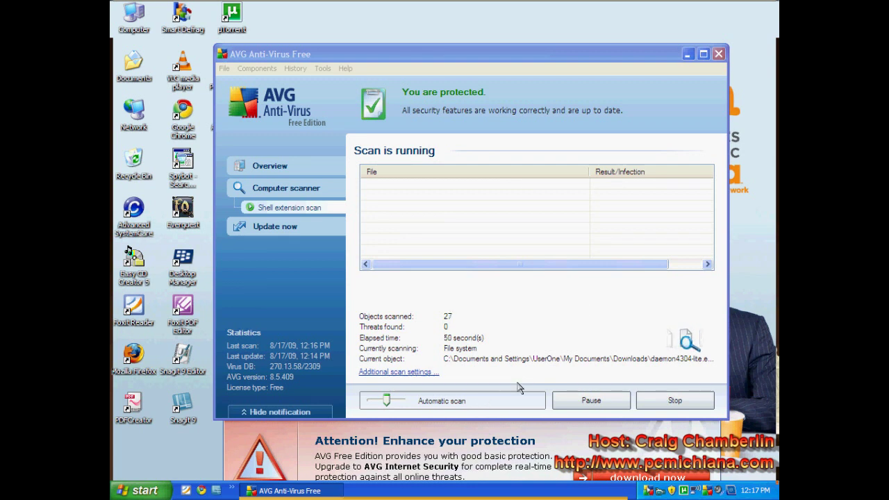
{"action": "left_click_drag", "start_coordinate": [448, 55], "coordinate": [449, 28]}
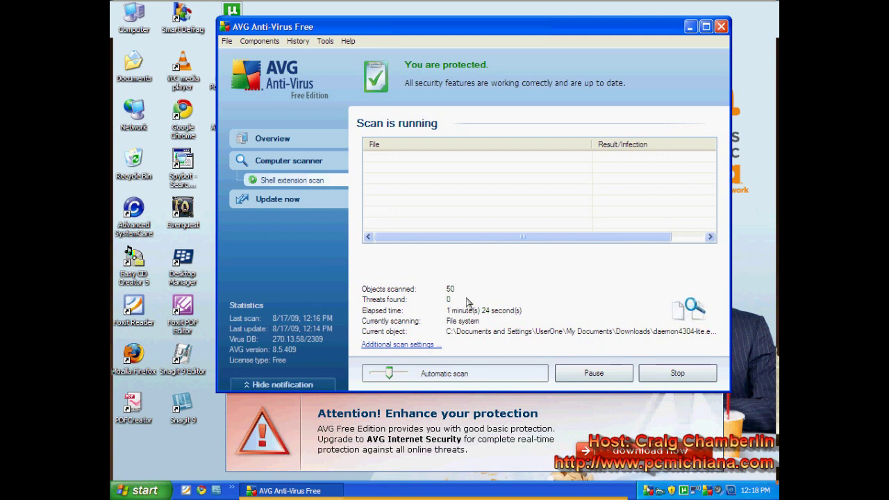
{"action": "left_click", "coordinate": [306, 386]}
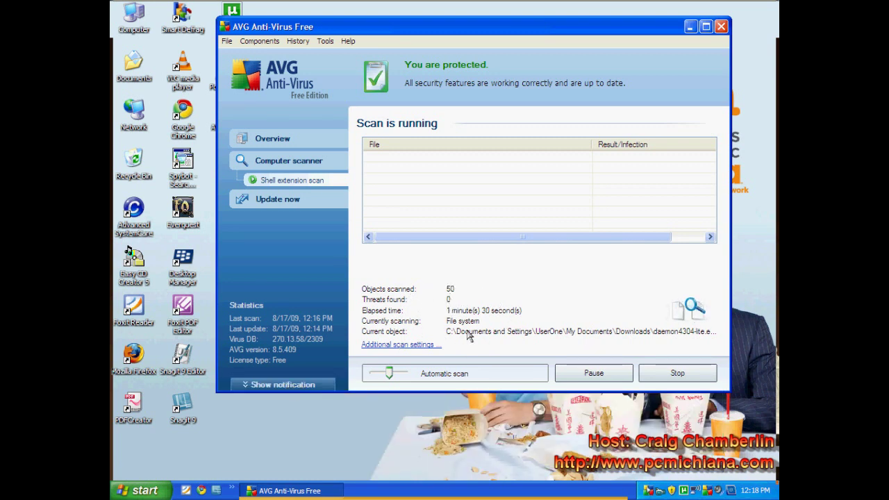
Stop the running shell extension scan and close the AVG window
{"action": "left_click", "coordinate": [680, 372]}
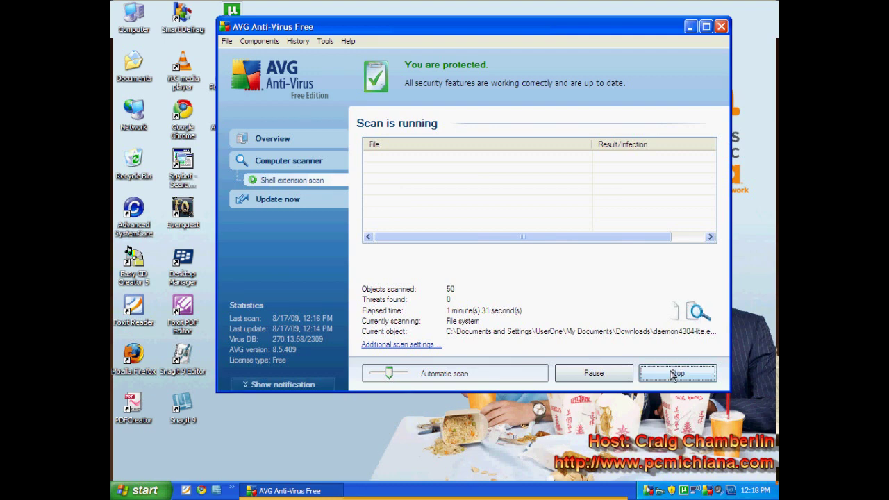
{"action": "left_click", "coordinate": [720, 27]}
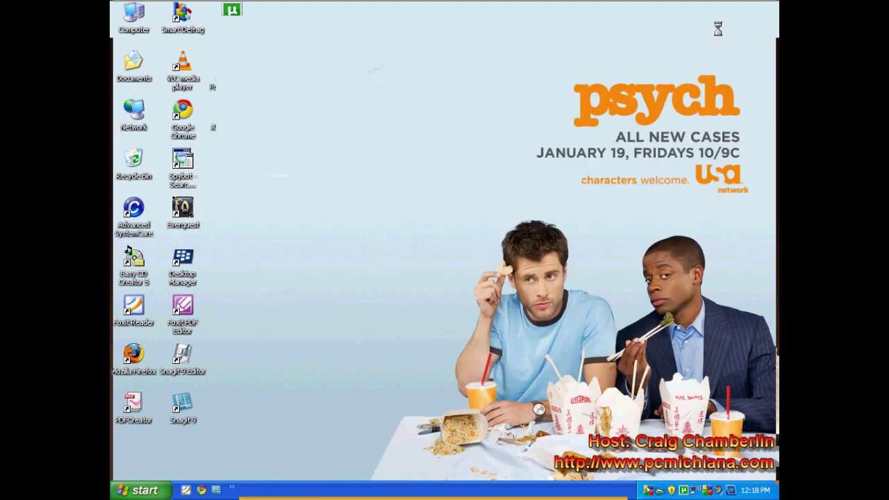
{"action": "mouse_move", "coordinate": [720, 33]}
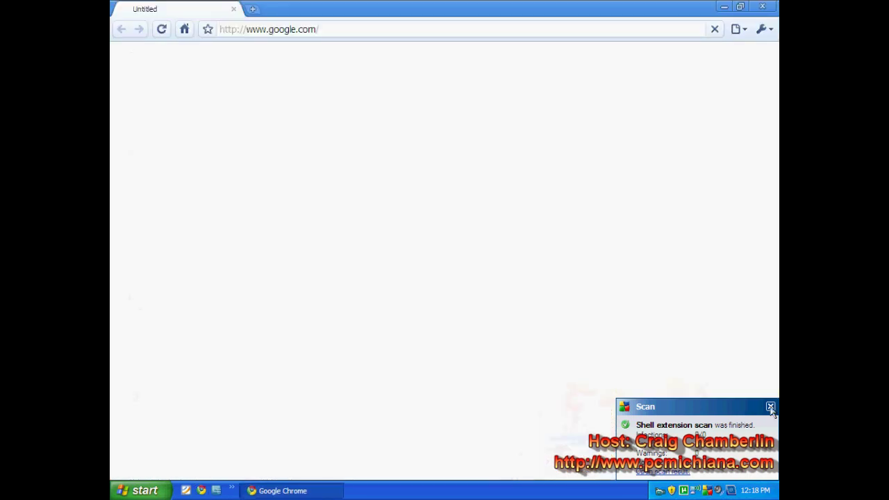
{"action": "left_click", "coordinate": [770, 406]}
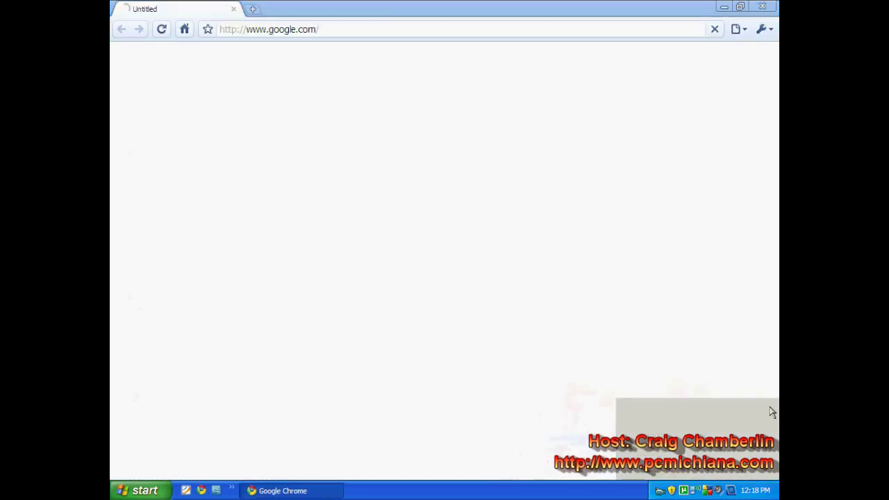
{"action": "left_click", "coordinate": [293, 31]}
{"action": "type", "text": "www."}
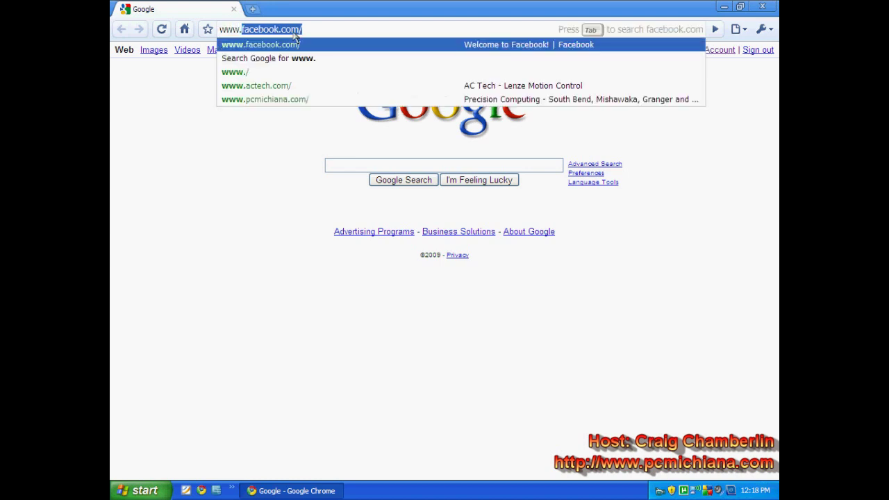
{"action": "type", "text": "pcmichiana.com"}
{"action": "key", "text": "Return"}
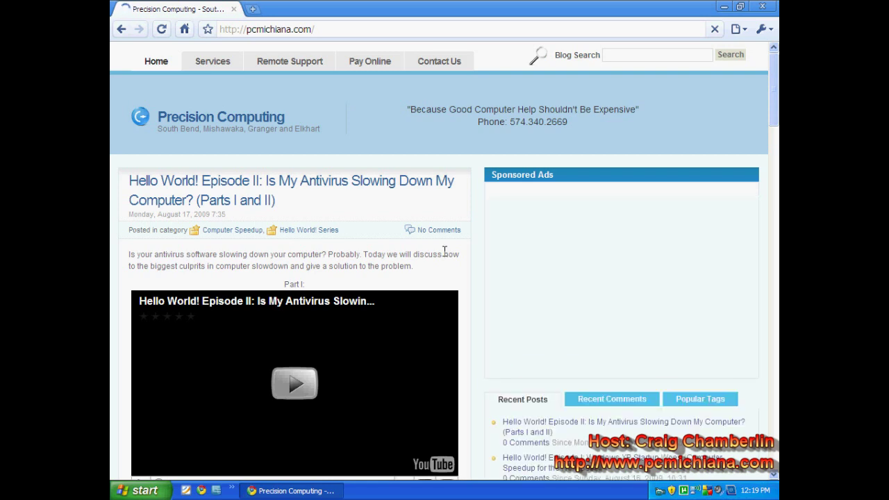
{"action": "scroll", "coordinate": [448, 263], "scroll_direction": "down", "scroll_amount": 4}
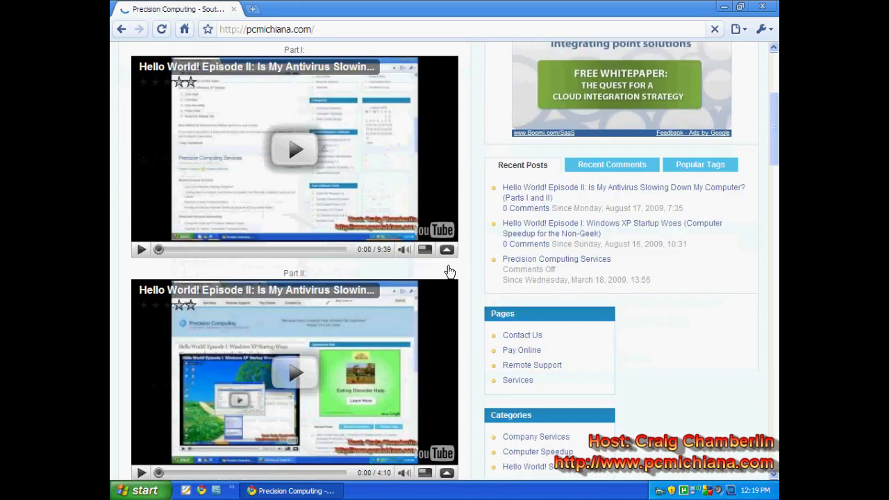
{"action": "scroll", "coordinate": [448, 271], "scroll_direction": "down", "scroll_amount": 5}
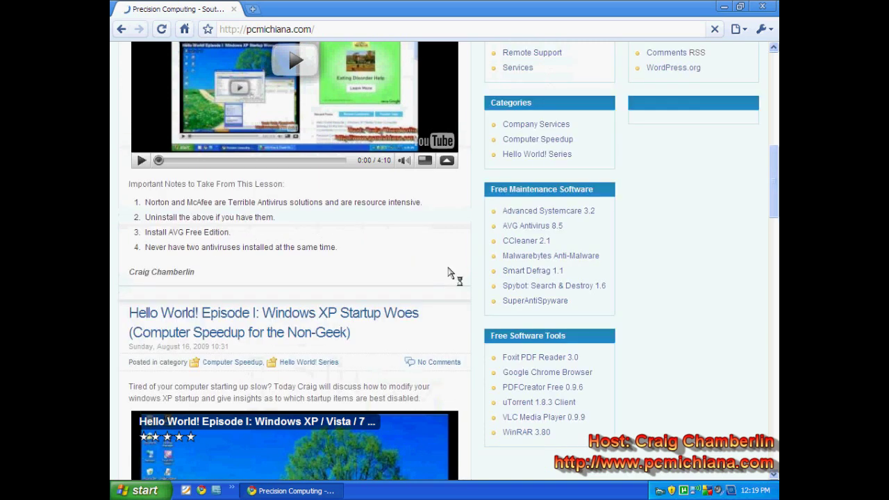